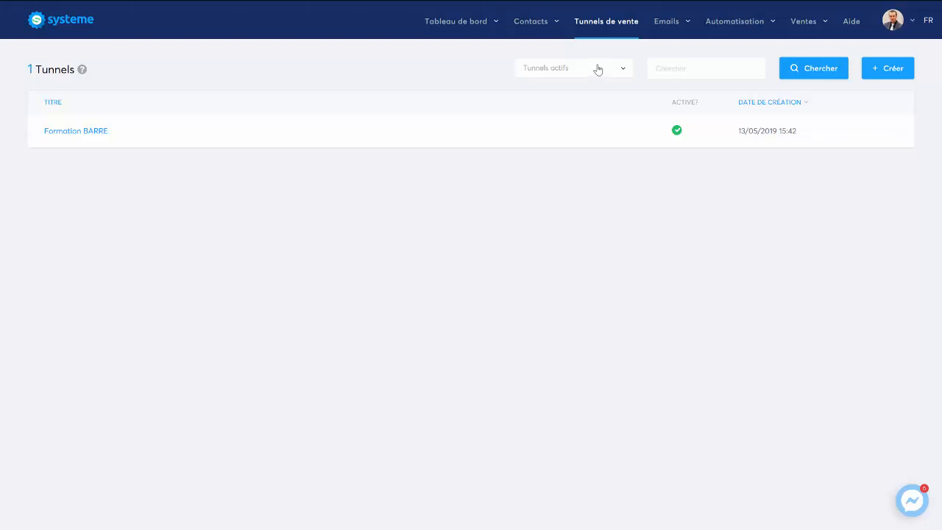
# Create a sales funnel named "formulaire" with the "Vendez vos produits" type
pyautogui.click(615, 30)
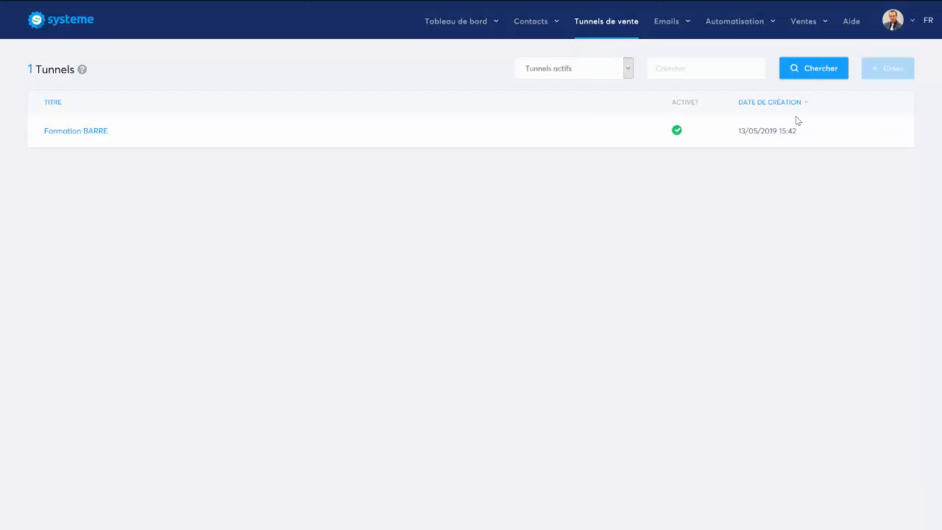
pyautogui.click(883, 75)
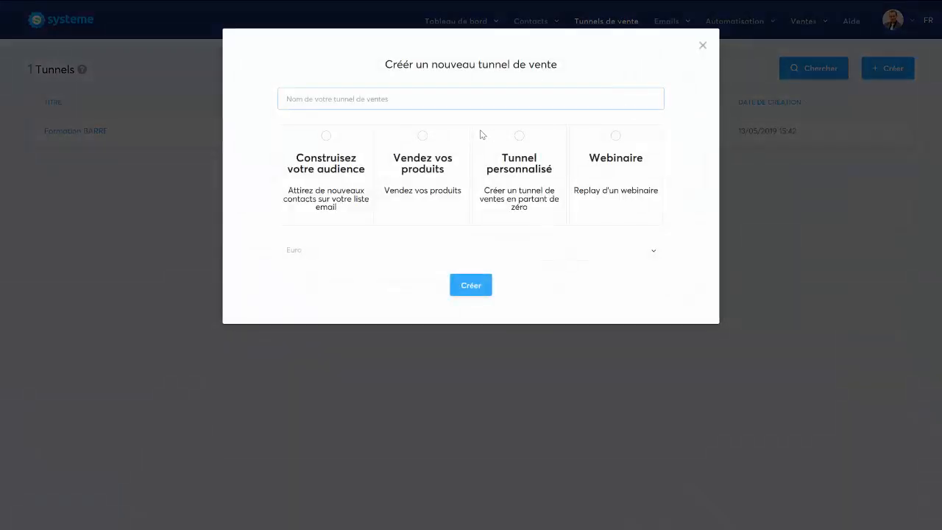
pyautogui.click(421, 143)
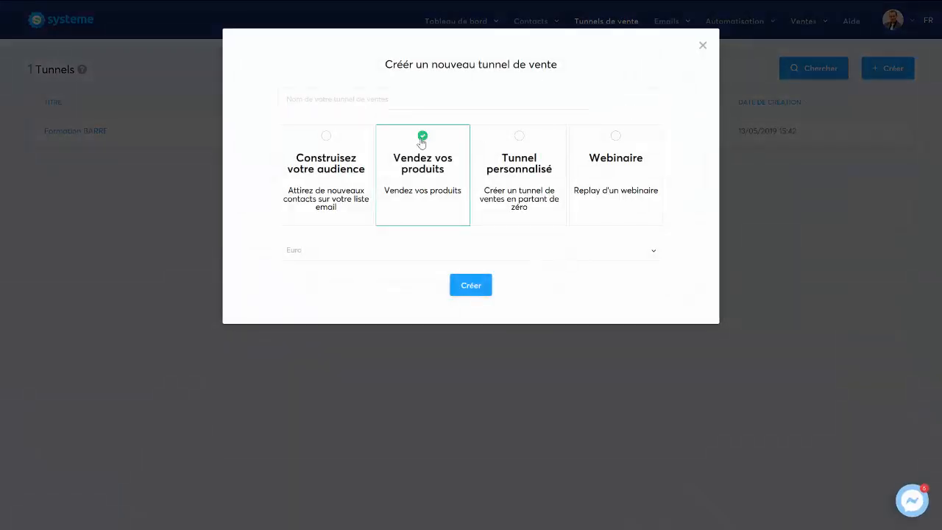
pyautogui.click(372, 102)
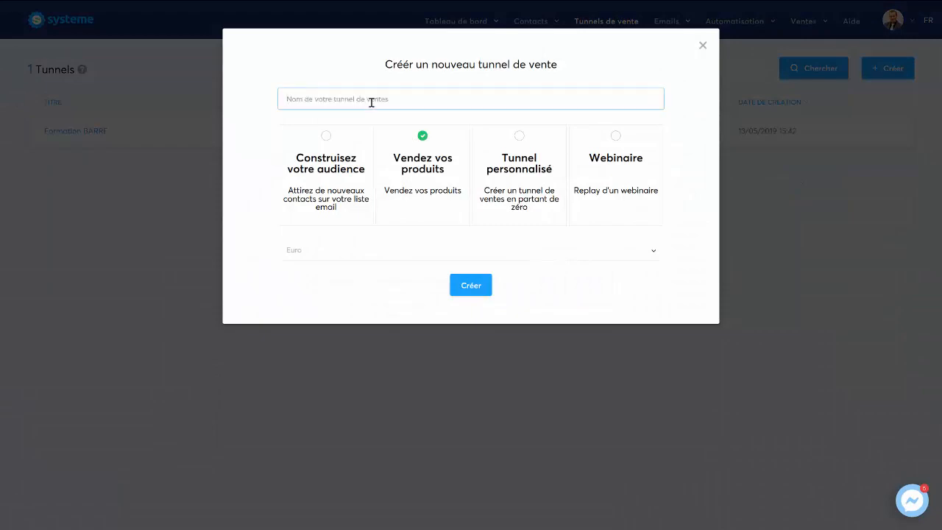
pyautogui.write('fo')
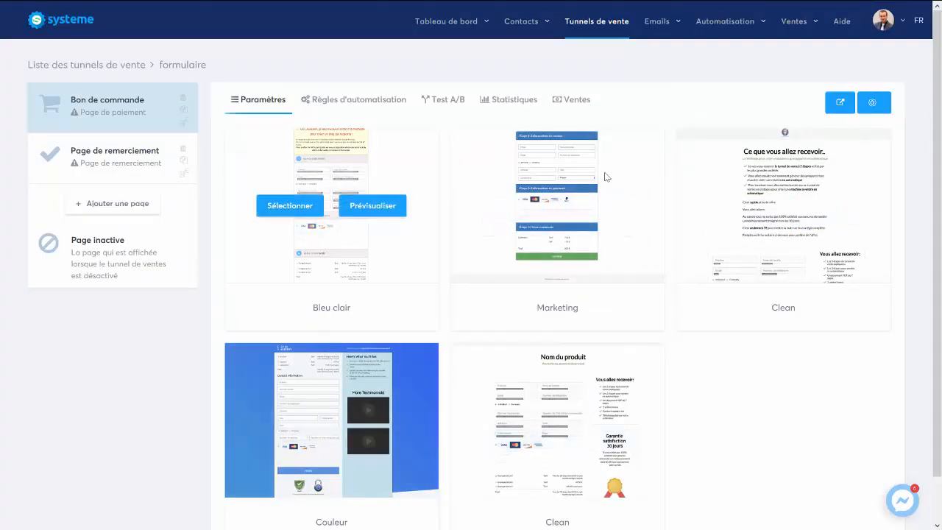
# Apply the Clean template headed "Nom du produit" to the Bon de commande page and save the page settings
pyautogui.moveTo(514, 412)
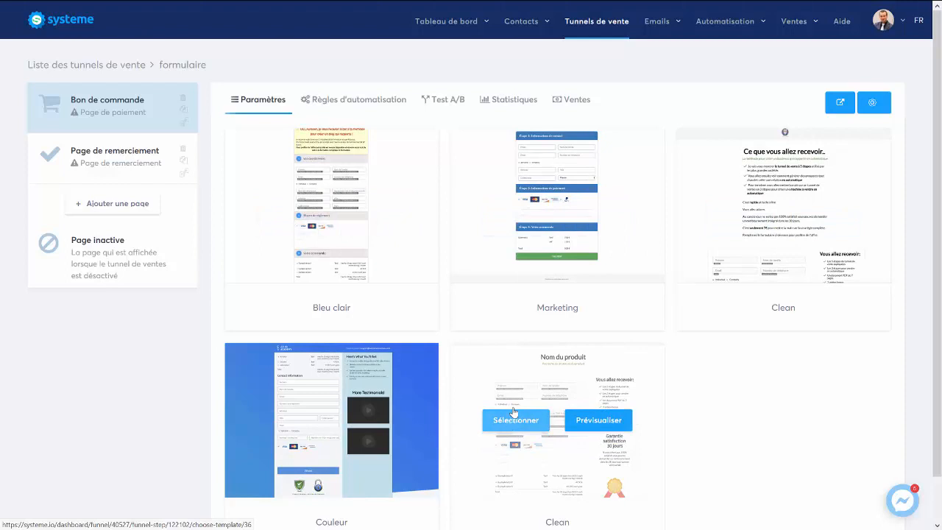
pyautogui.click(514, 420)
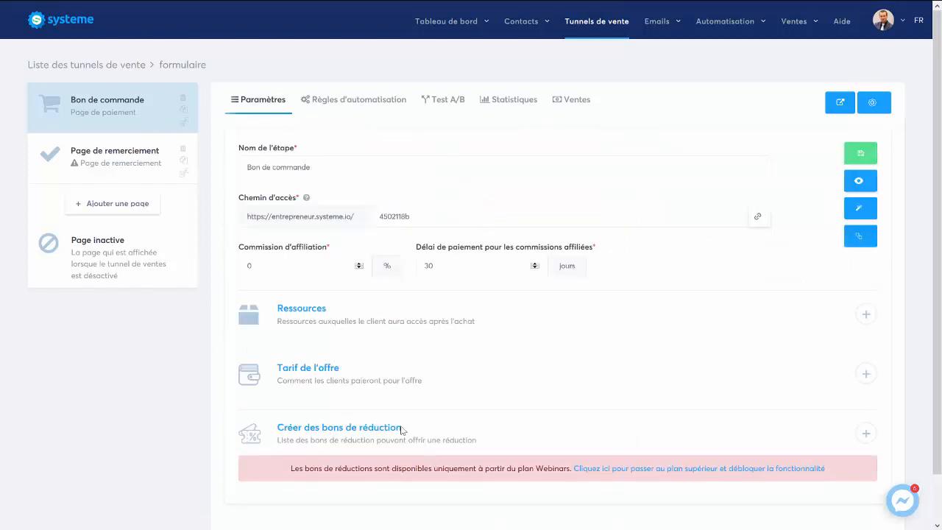
pyautogui.click(873, 151)
# Open the Bon de commande page in the page editor and look over its form fields and layout
pyautogui.click(860, 209)
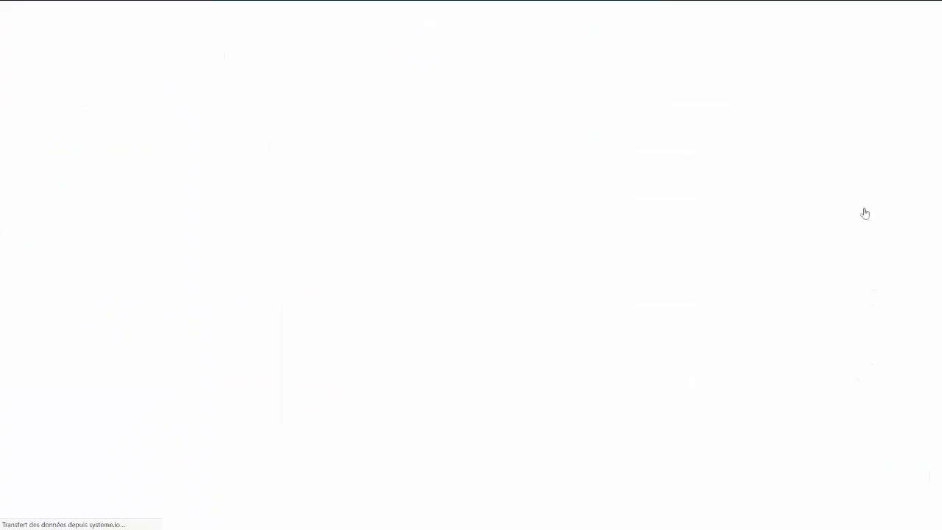
pyautogui.scroll(-3, 618, 300)
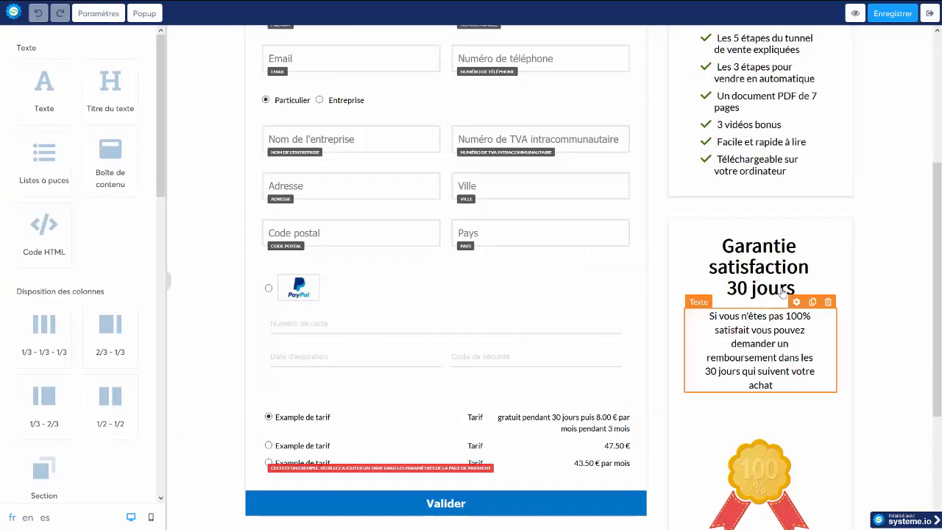
pyautogui.scroll(3, 721, 228)
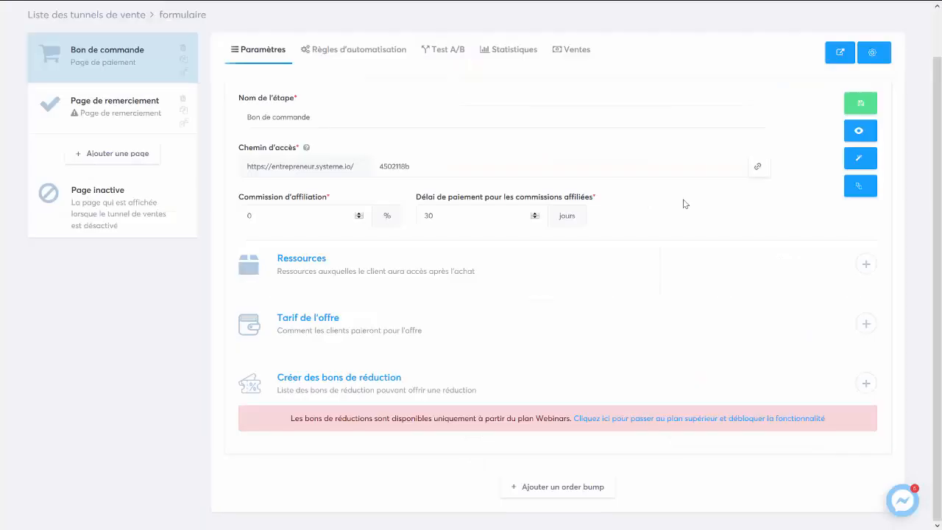
# Add the existing one-time payment (Paiement unique) price "Formation BARRE" to the offer and save it
pyautogui.click(865, 323)
pyautogui.click(384, 112)
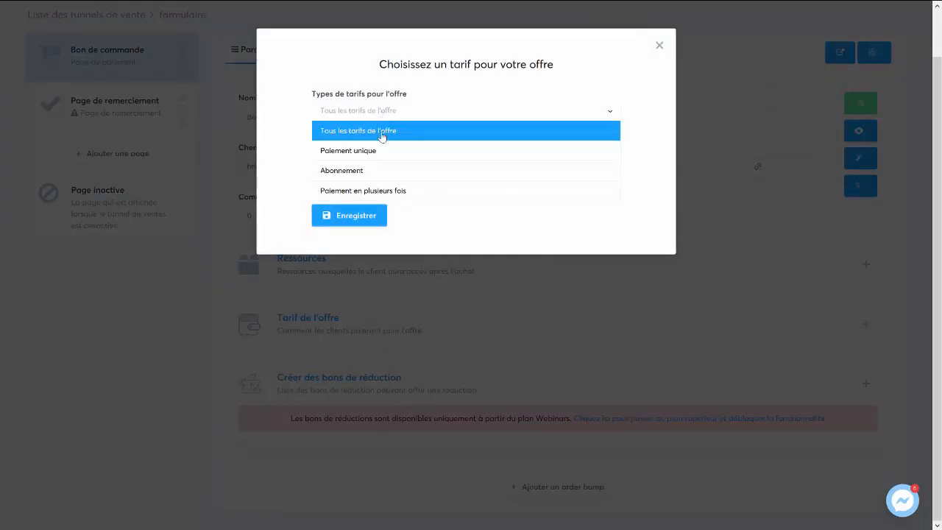
pyautogui.click(373, 158)
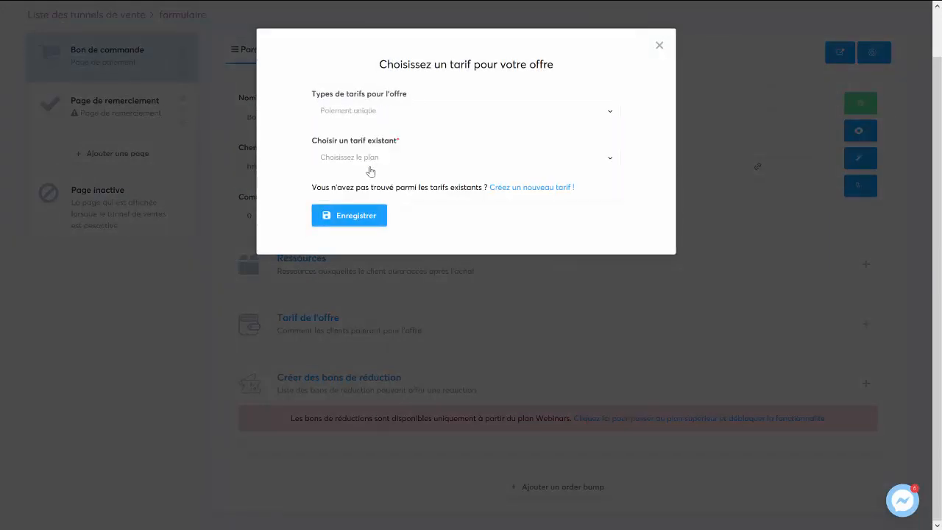
pyautogui.click(368, 159)
pyautogui.click(371, 198)
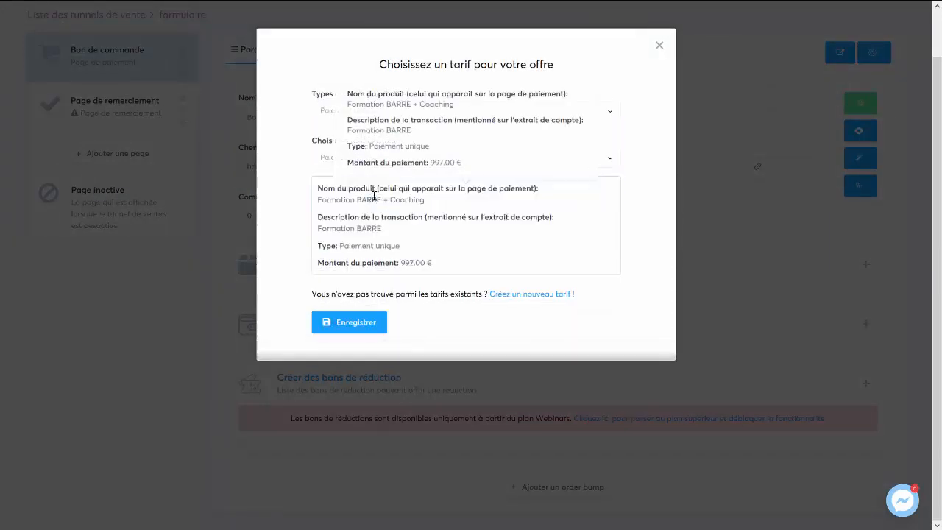
pyautogui.click(346, 325)
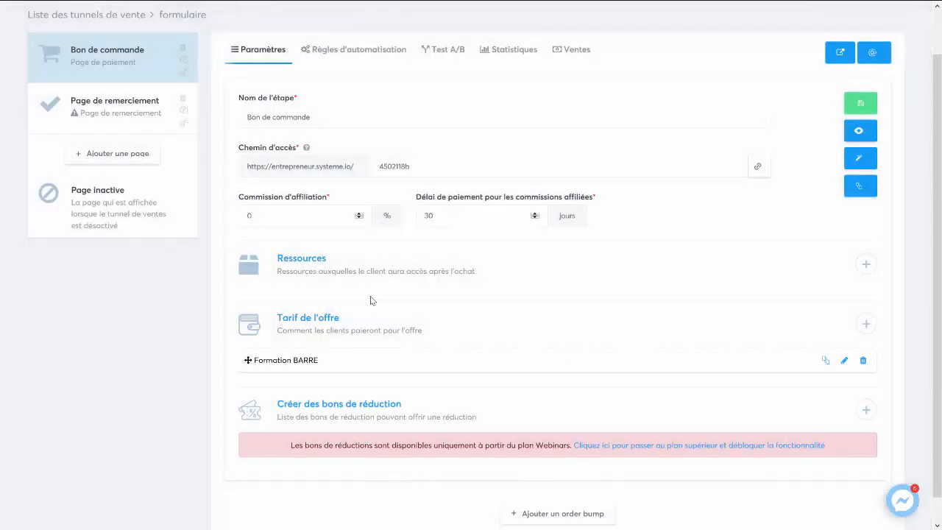
# Add a Formation resource to the offer, choosing "Business Automatisé Rapide Rentable et Évolutif" with "Accès total"
pyautogui.click(864, 264)
pyautogui.click(327, 305)
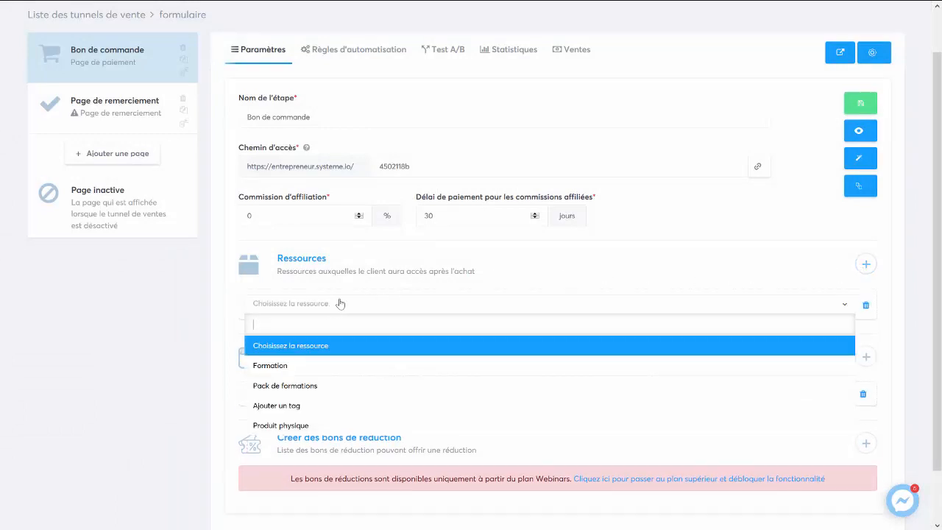
pyautogui.click(297, 366)
pyautogui.click(295, 336)
pyautogui.click(294, 376)
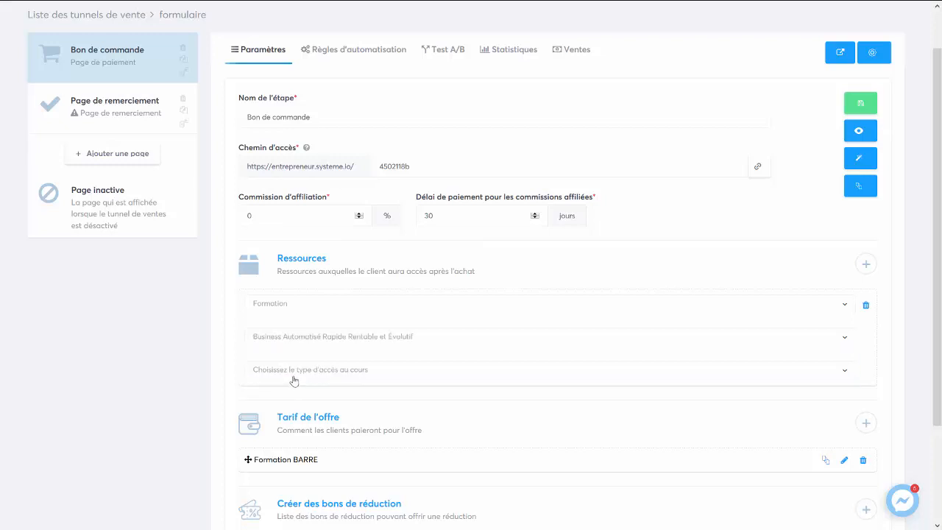
pyautogui.click(294, 369)
pyautogui.click(294, 411)
# Review the order form's settings and the types of resources that can be given after purchase
pyautogui.scroll(-3, 458, 387)
pyautogui.scroll(4, 705, 268)
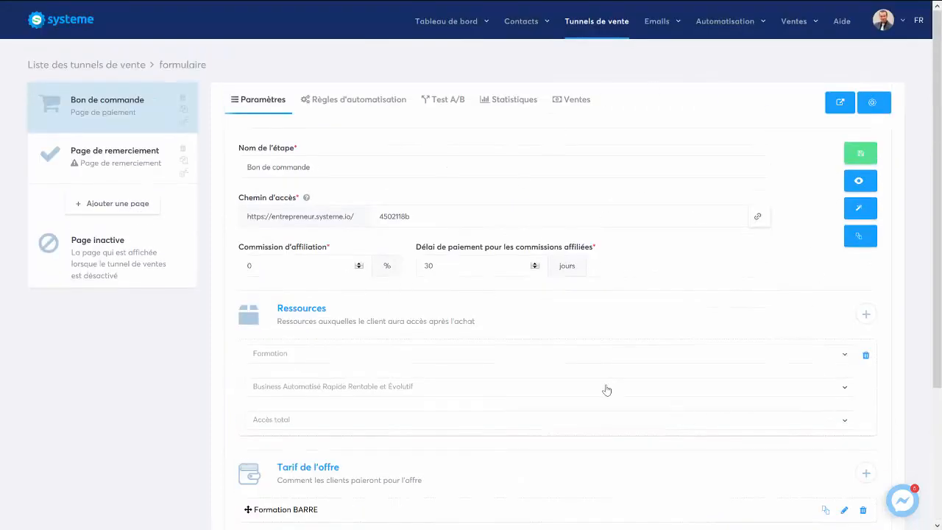
pyautogui.scroll(-1, 552, 360)
pyautogui.scroll(-2, 562, 361)
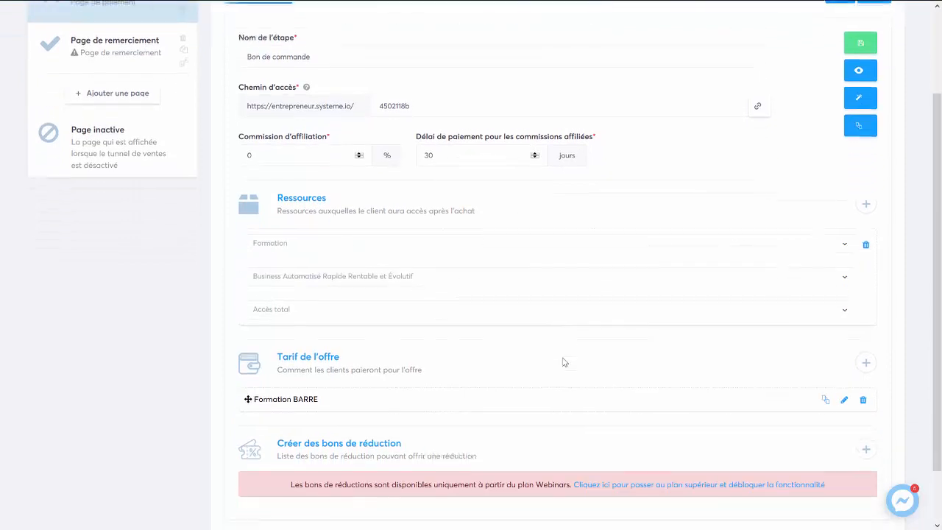
pyautogui.scroll(4, 563, 295)
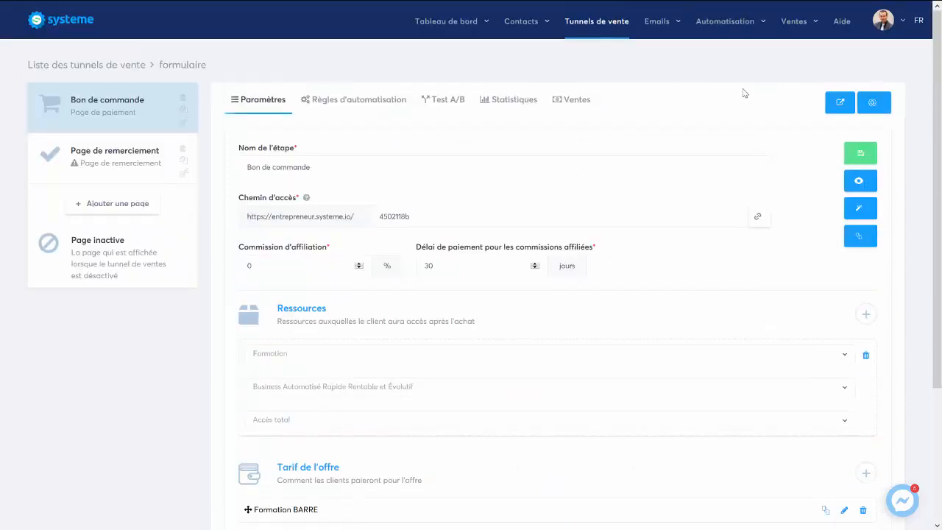
pyautogui.moveTo(808, 38)
pyautogui.scroll(-1, 473, 305)
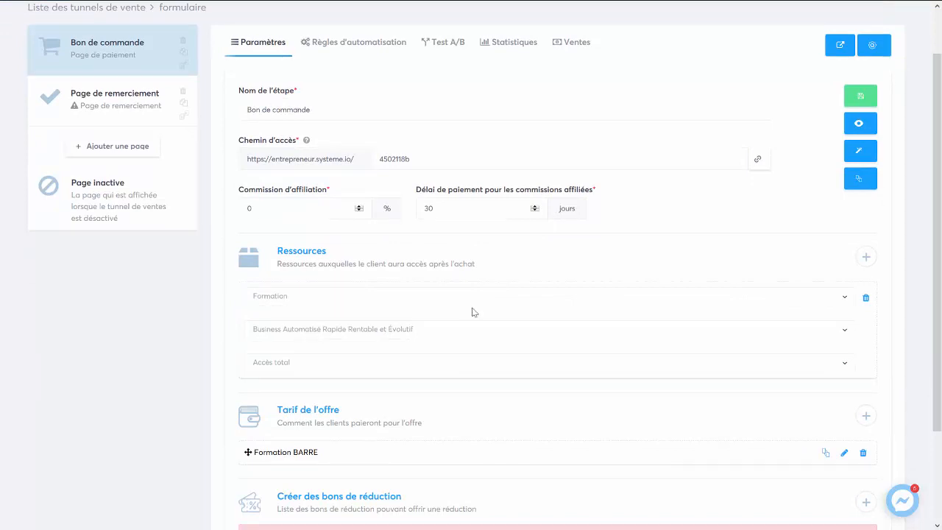
pyautogui.click(848, 298)
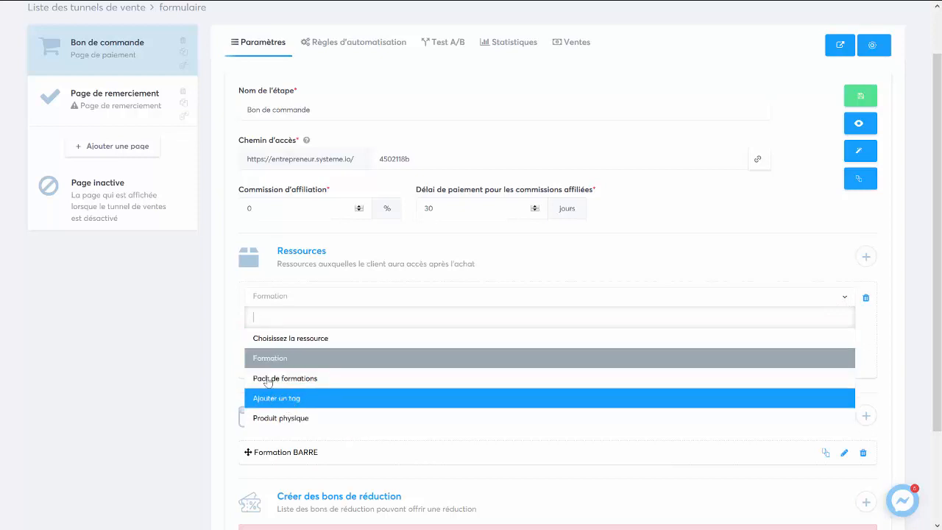
pyautogui.click(134, 329)
pyautogui.scroll(1, 135, 331)
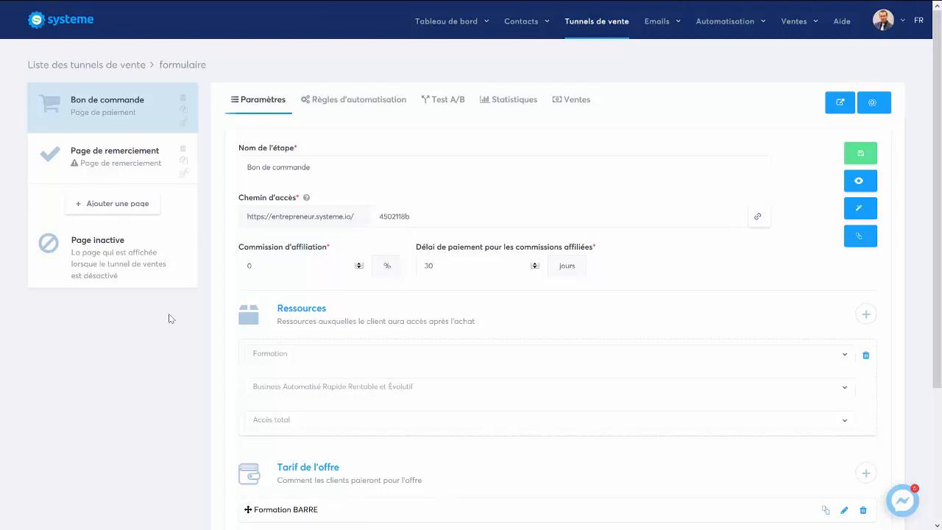
# Add an order bump to the payment page and insert an empty resource entry in it
pyautogui.scroll(-3, 156, 327)
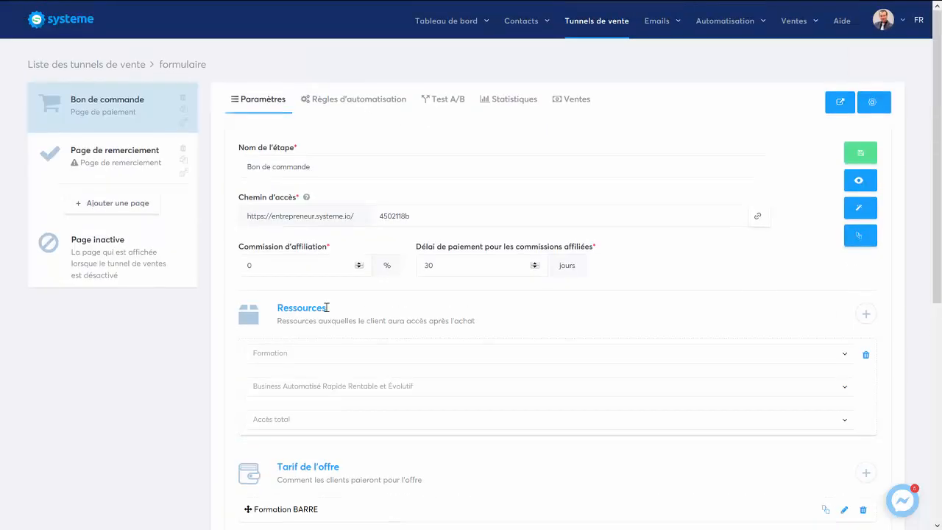
pyautogui.scroll(-5, 327, 307)
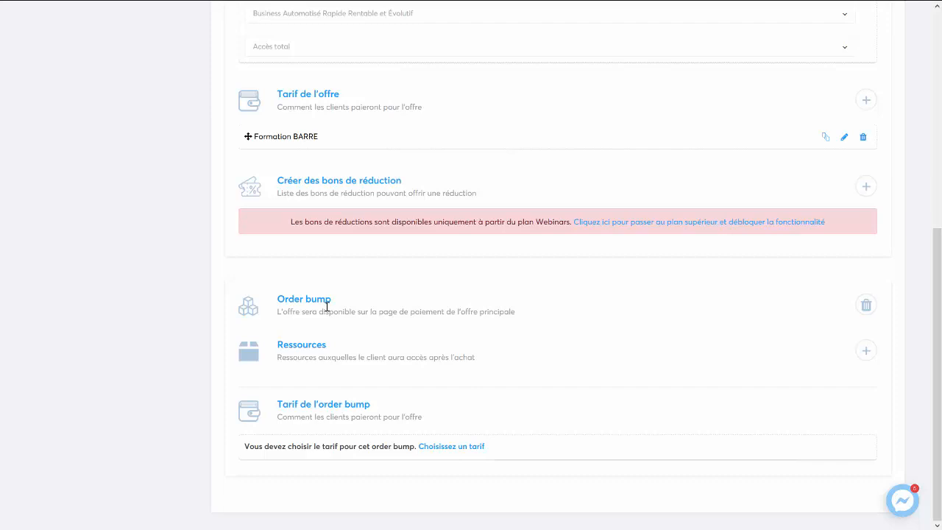
pyautogui.click(866, 351)
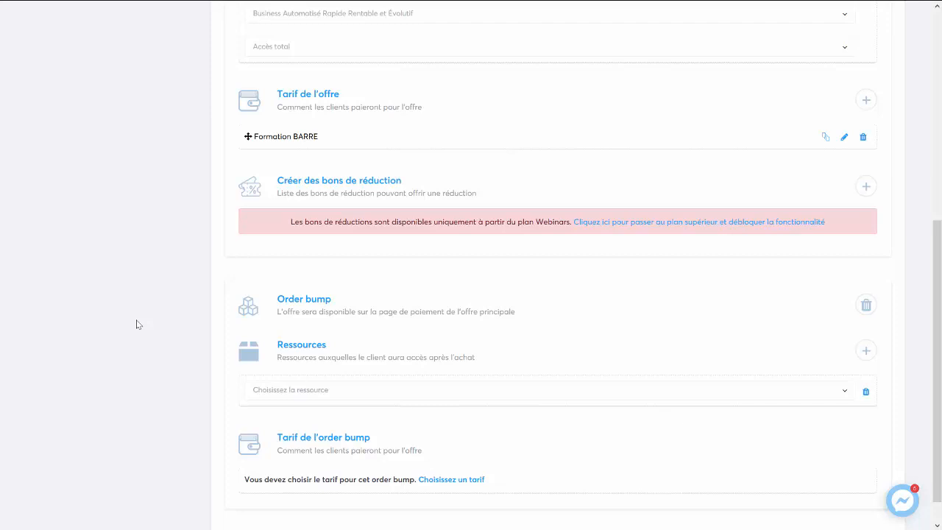
# Set the affiliate commission of the Bon de commande step to 50%
pyautogui.scroll(5, 136, 323)
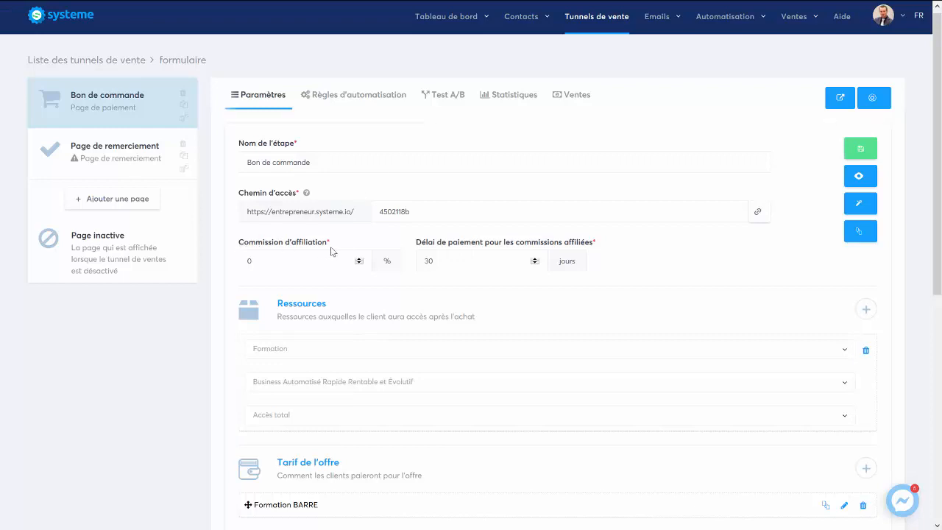
pyautogui.click(272, 265)
pyautogui.moveTo(270, 265); pyautogui.dragTo(235, 266)
pyautogui.write('50')
pyautogui.click(259, 280)
# Open the account's list of settings pages
pyautogui.scroll(-3, 287, 298)
pyautogui.scroll(-2, 306, 294)
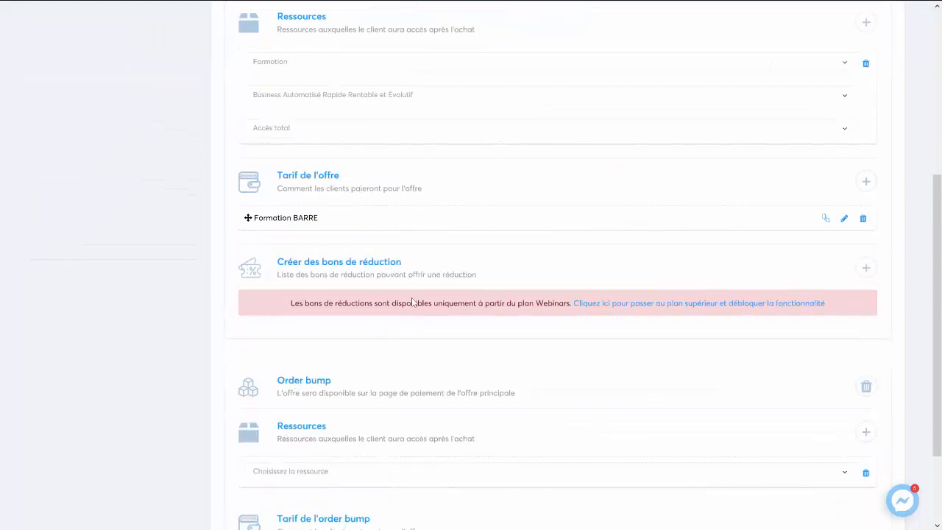
pyautogui.scroll(5, 442, 357)
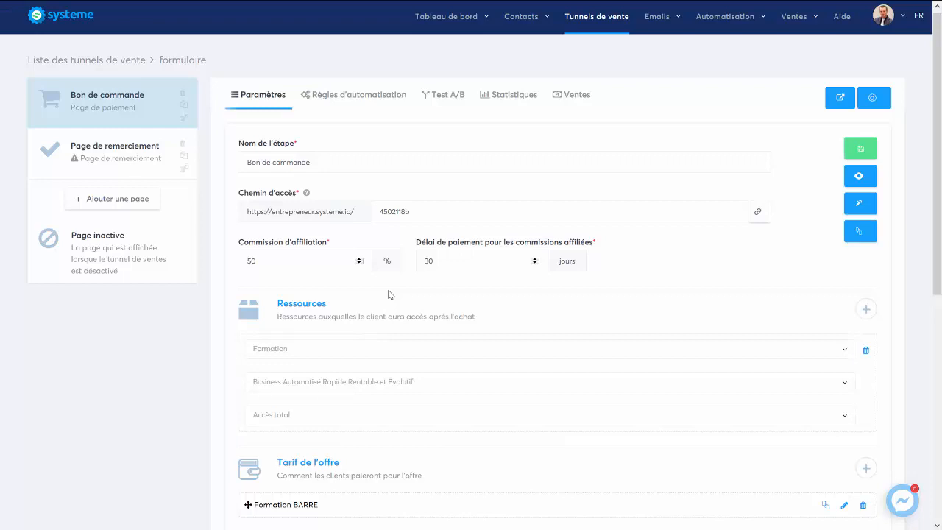
pyautogui.click(902, 27)
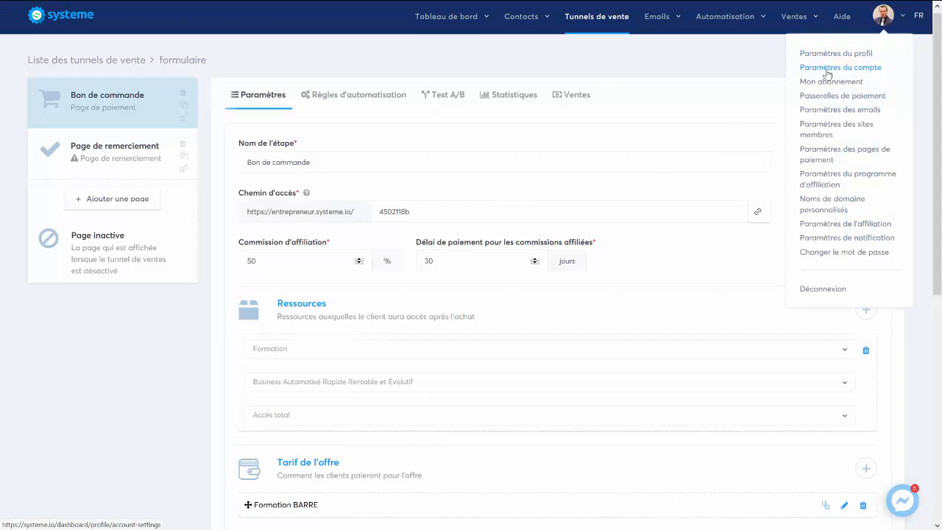